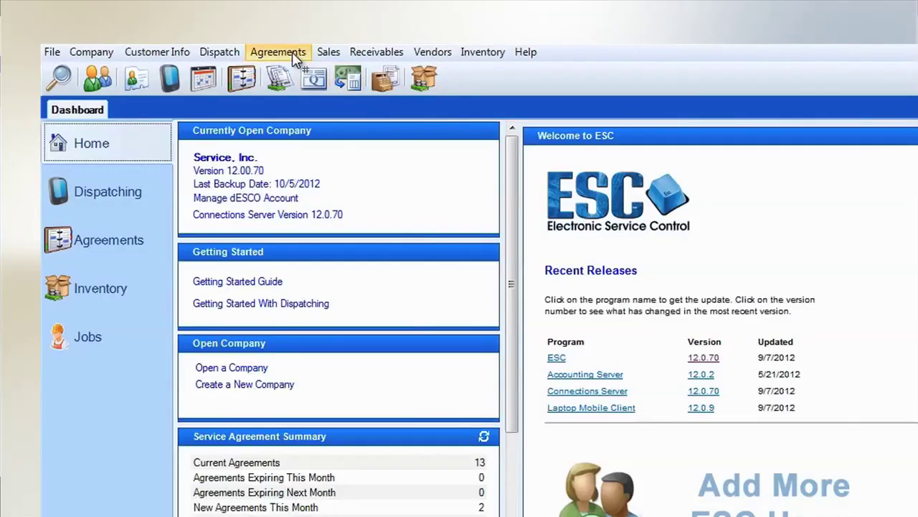
Start a new task entry from Agreements > Enter Tasks
click(291, 52)
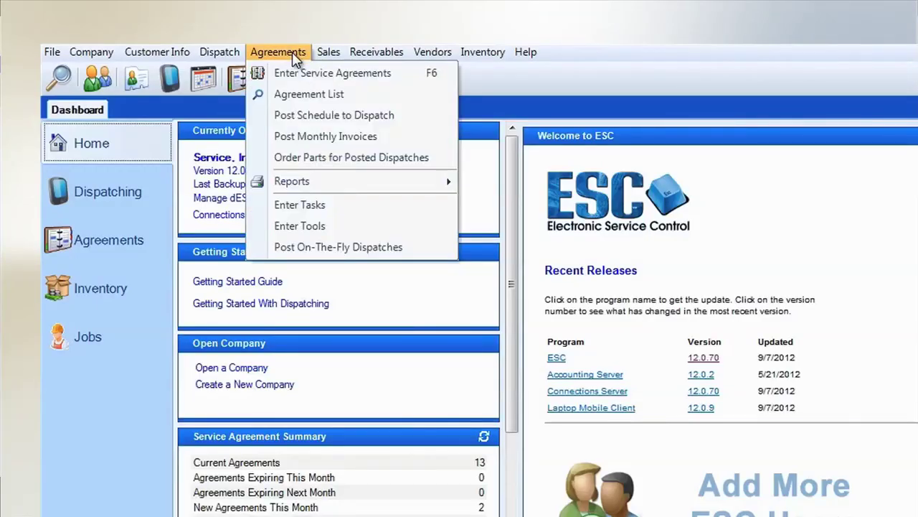
click(345, 206)
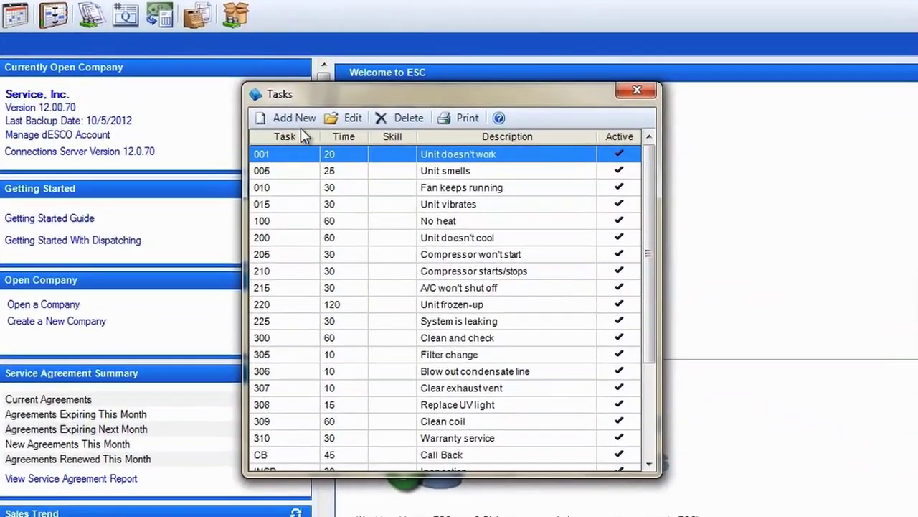
click(353, 140)
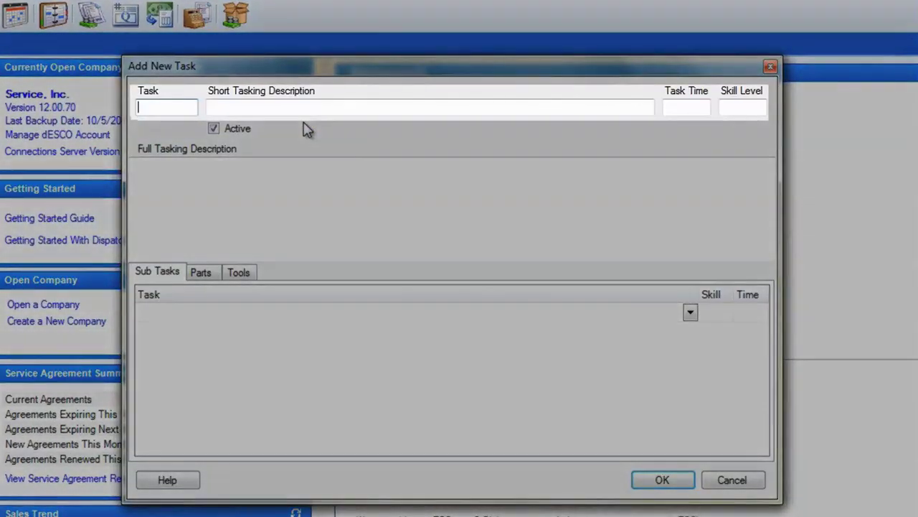
Enter task FALL, 'Fall Maintenance', time 70, no skill level, description 'Perform fall maintenance'
text(FALL)
key(Tab)
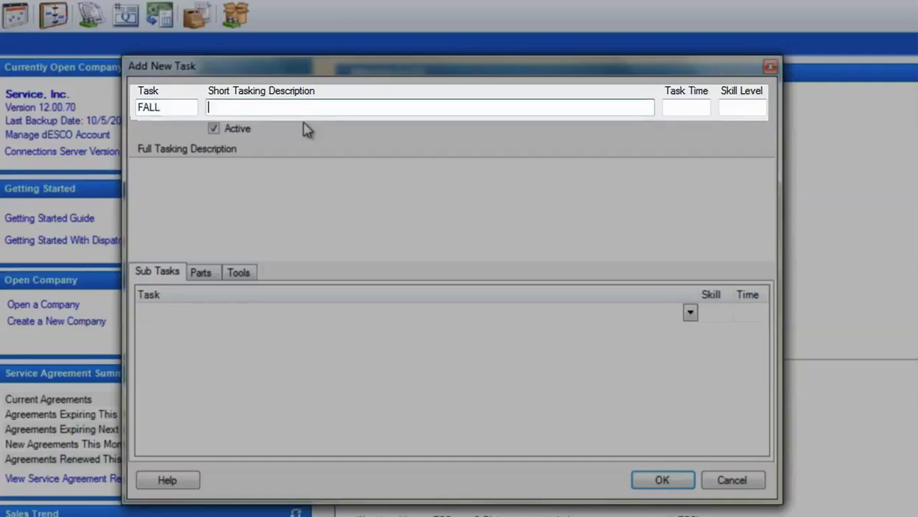
text(Fall Maintenance)
key(Tab)
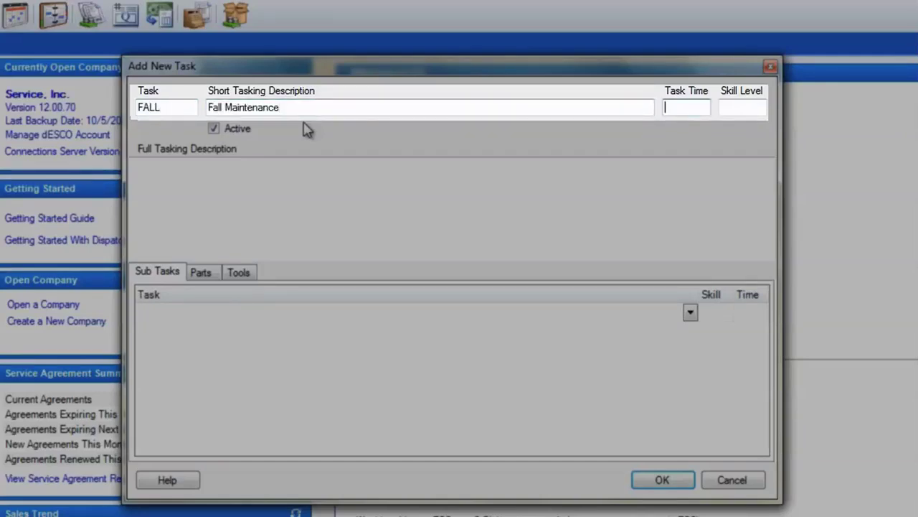
text(70)
key(Tab)
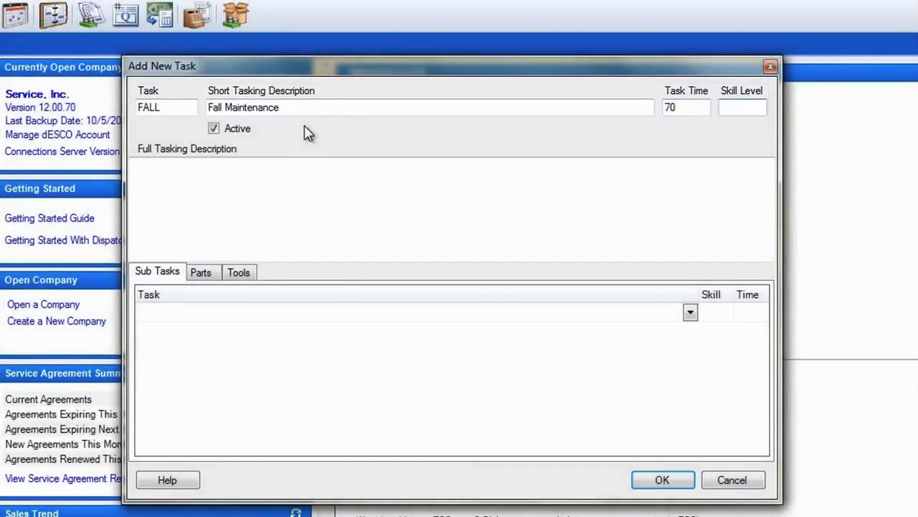
key(Tab)
key(Tab)
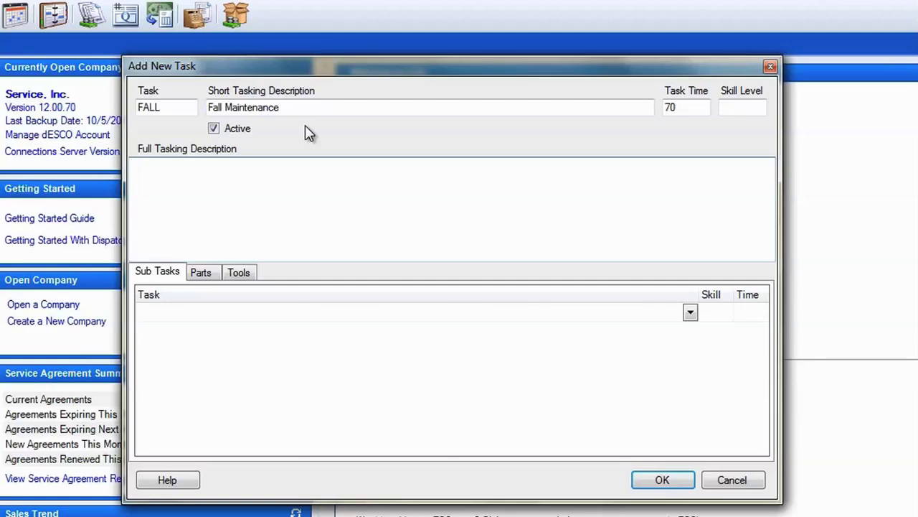
text(P)
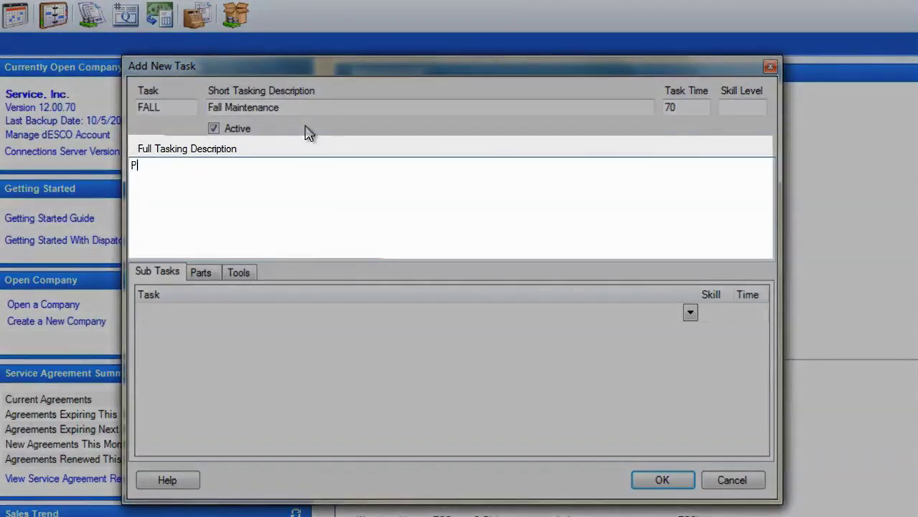
text(erform fall mainte)
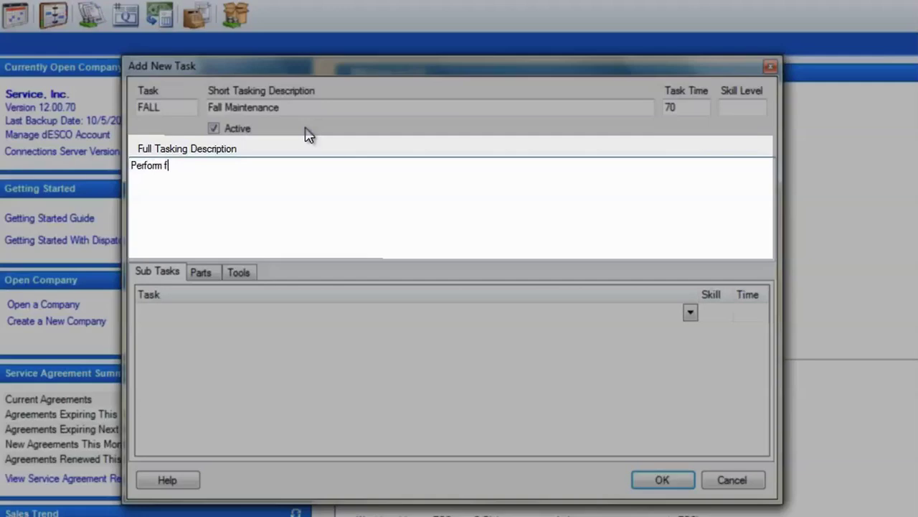
text(nance)
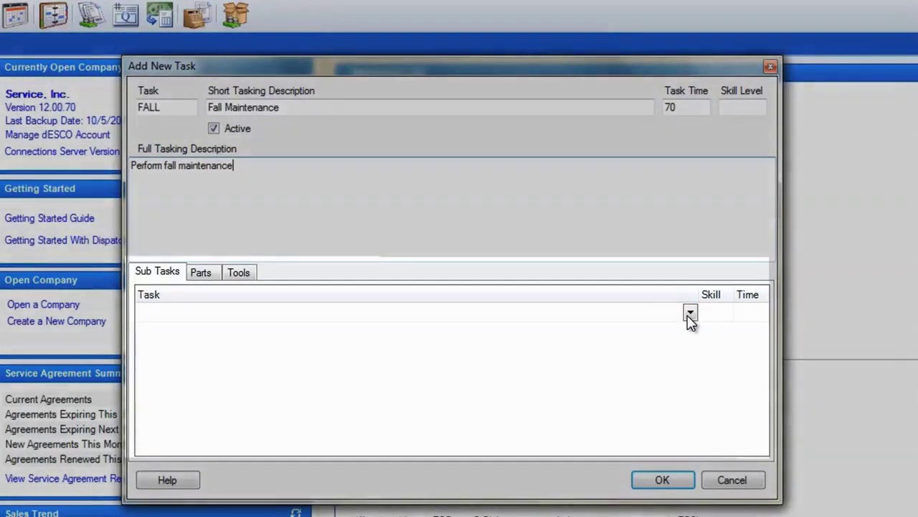
Add sub tasks 300 Clean and check and 307 Clear exhaust vent to FALL
click(689, 315)
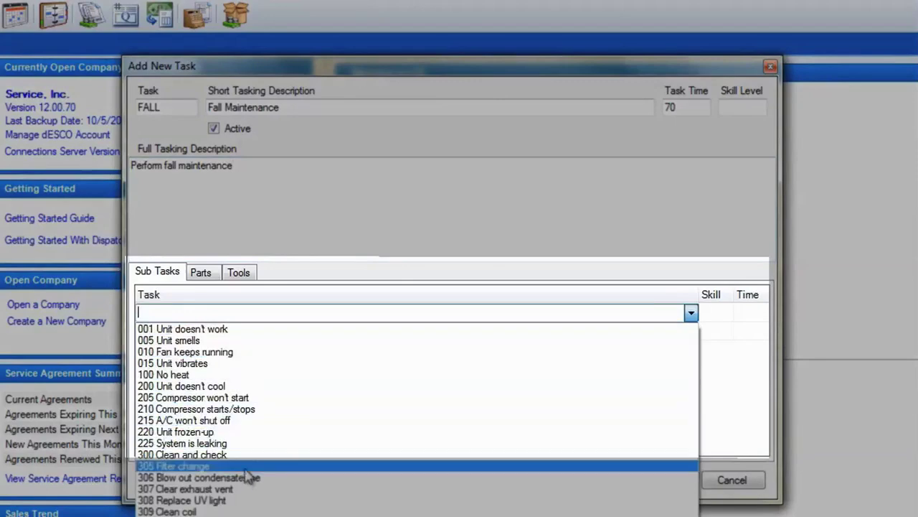
click(223, 455)
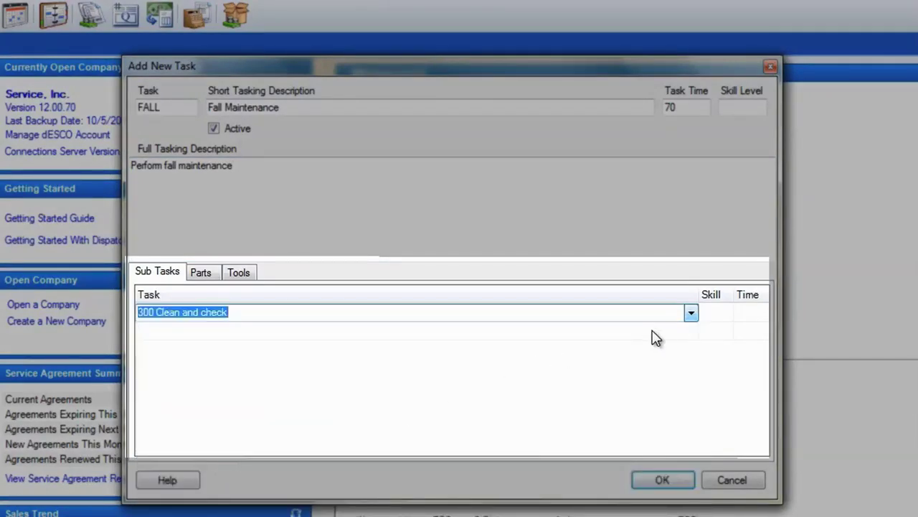
click(693, 337)
click(691, 332)
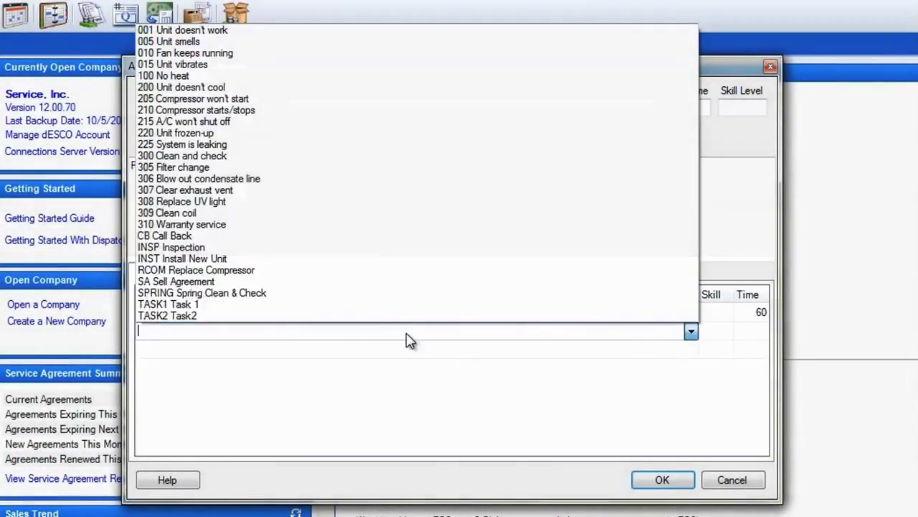
click(210, 191)
key(Tab)
key(Tab)
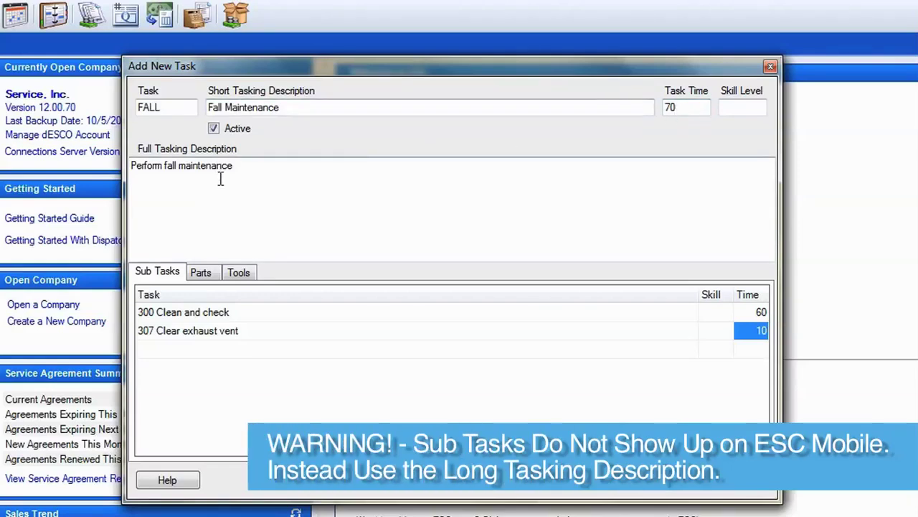
Append the line 'Enter info here instead.' to the description, check parts, and save FALL
click(263, 165)
key(Return)
key(Return)
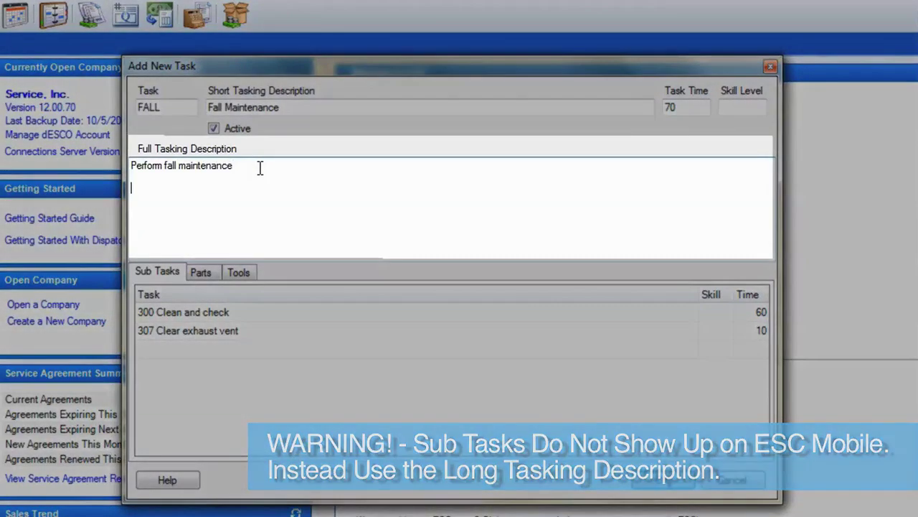
text(Enter info )
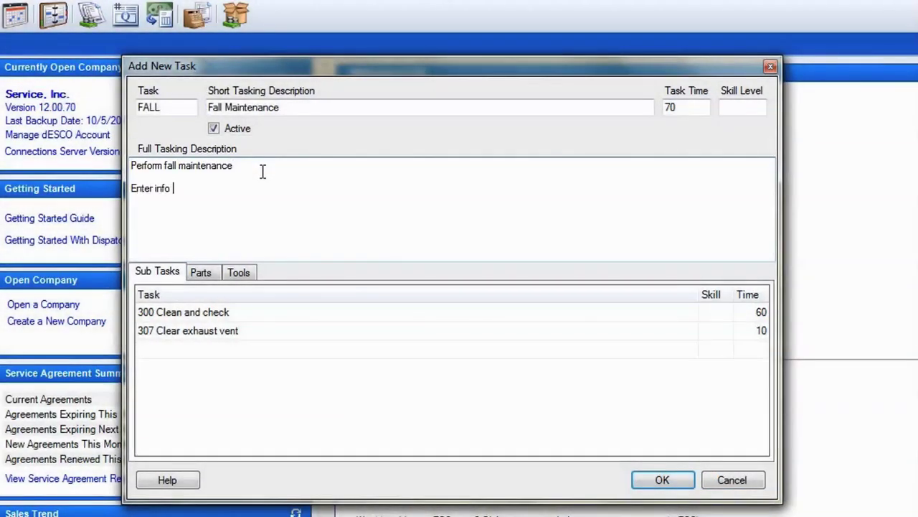
text(here instead)
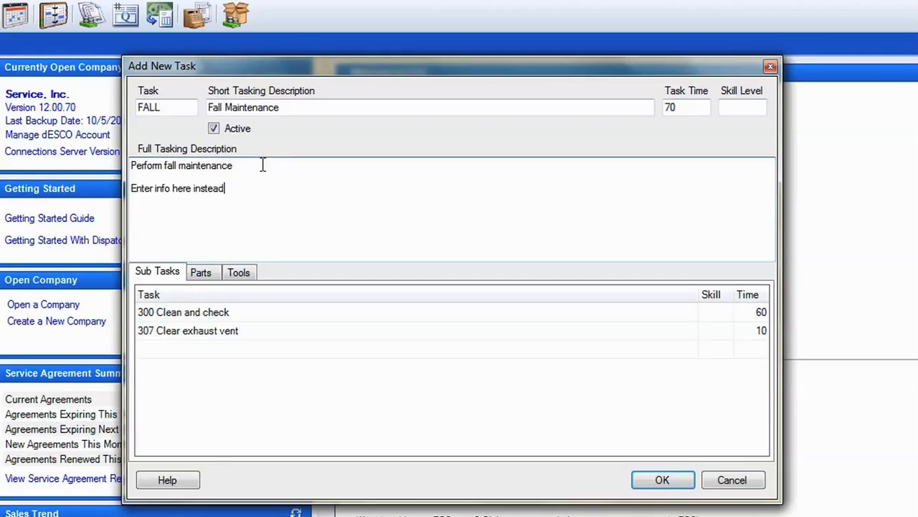
text(.)
click(204, 281)
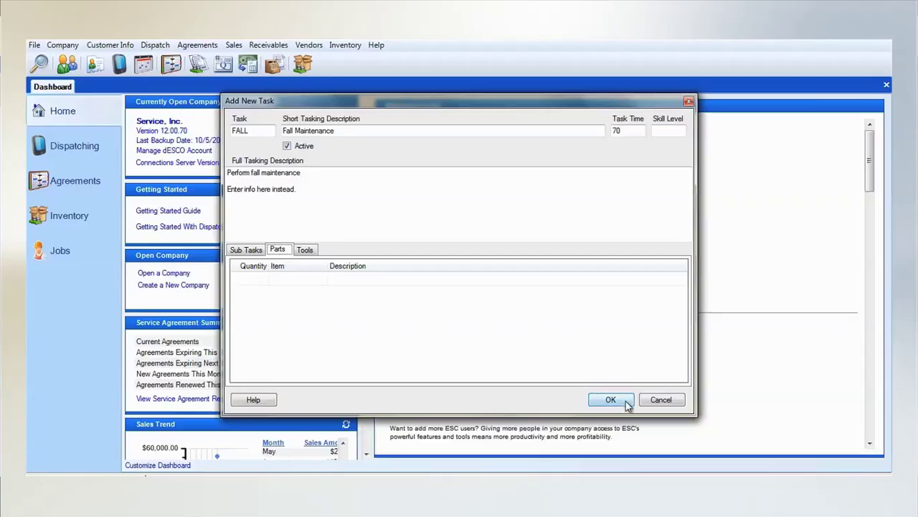
click(611, 400)
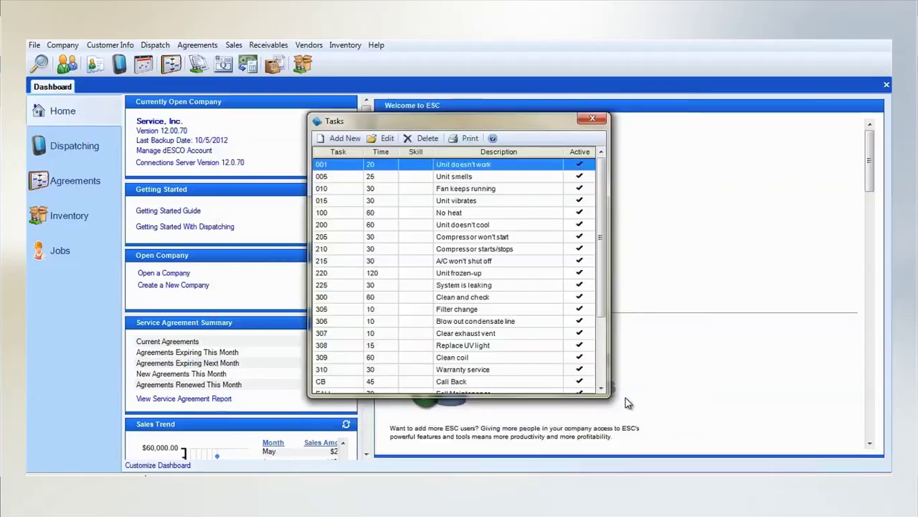
Close the task list and start a new tool from Agreements > Enter Tools
click(590, 121)
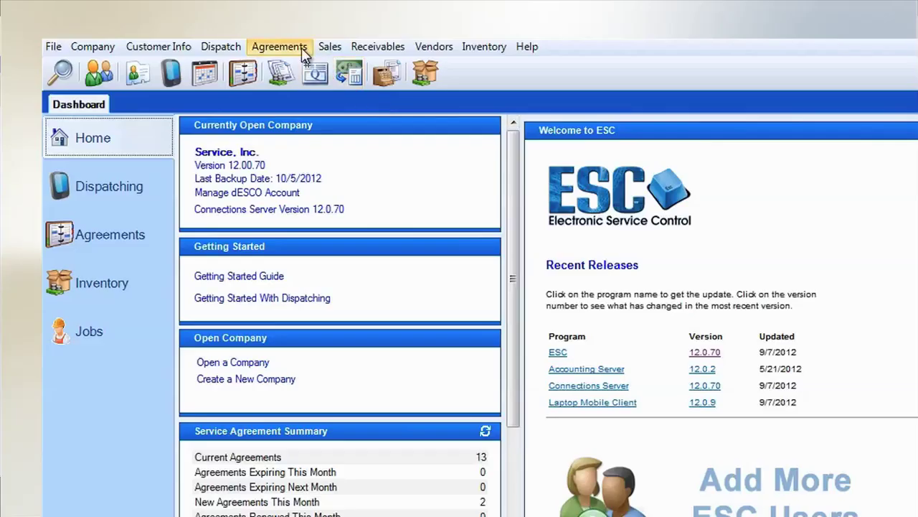
click(211, 45)
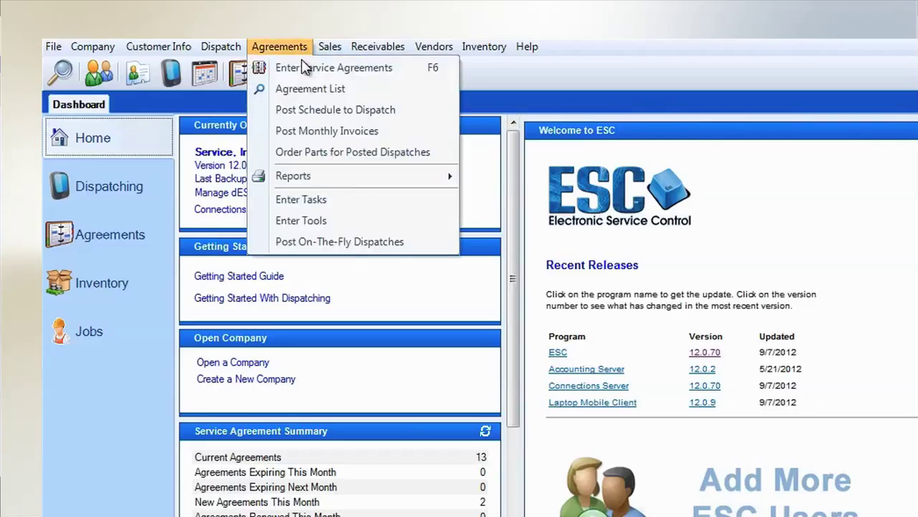
click(340, 219)
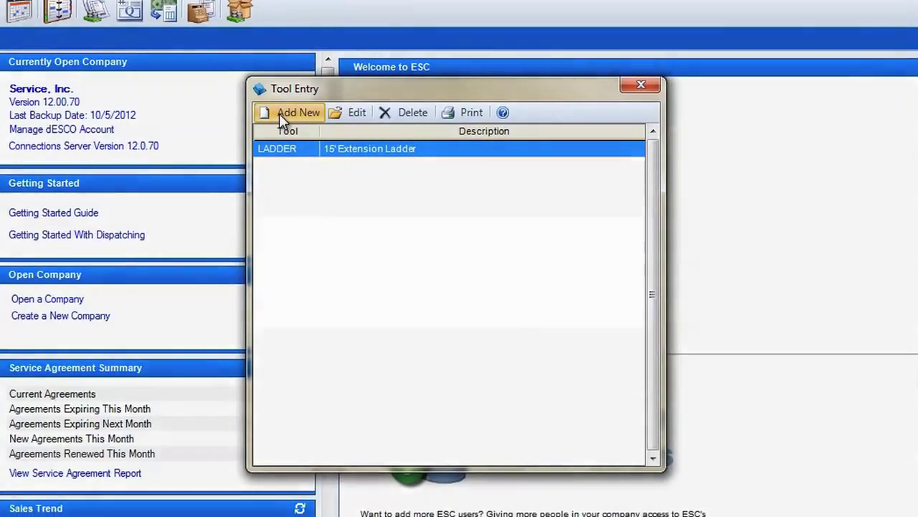
click(335, 131)
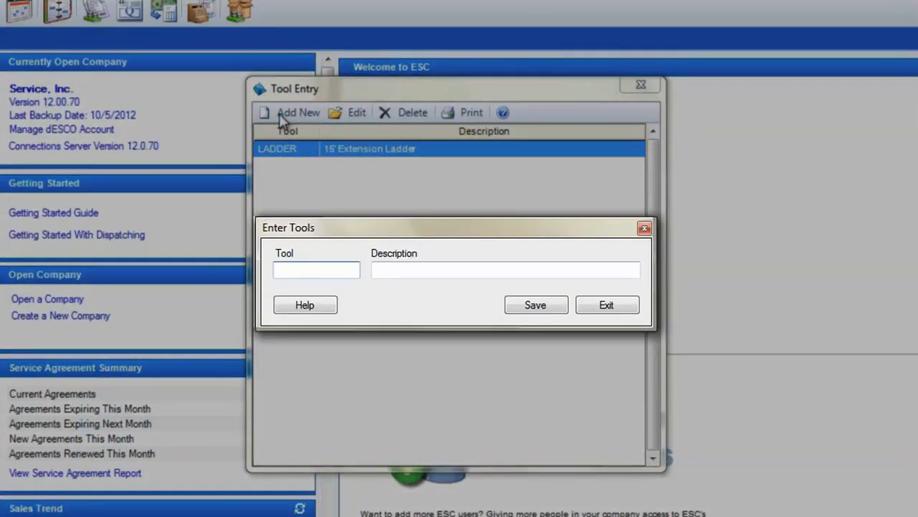
Save a new tool CAMERA with the description 'Sewer Camera'
text(CAMERA)
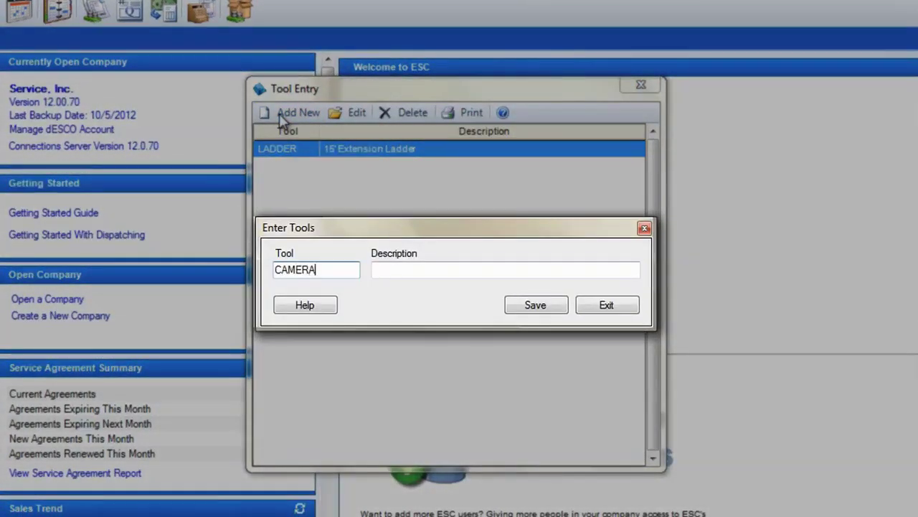
key(Tab)
text(Sewer Ca)
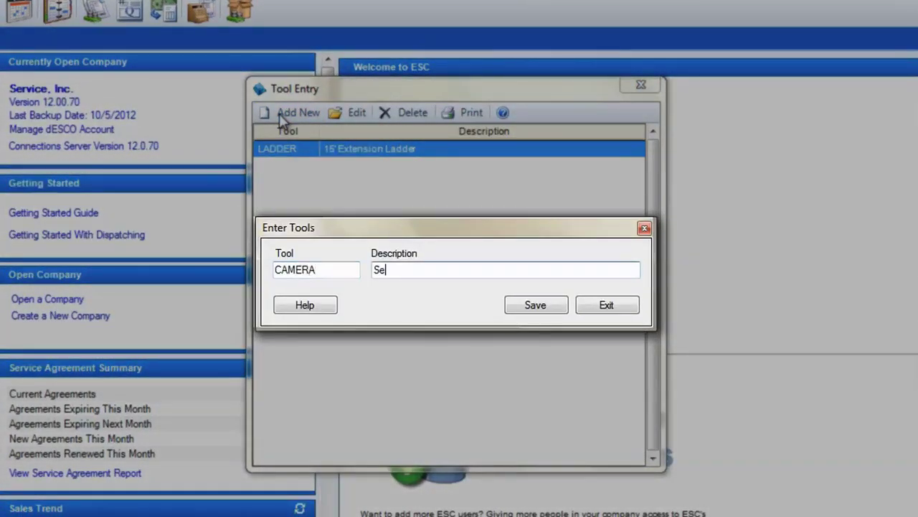
text(mera)
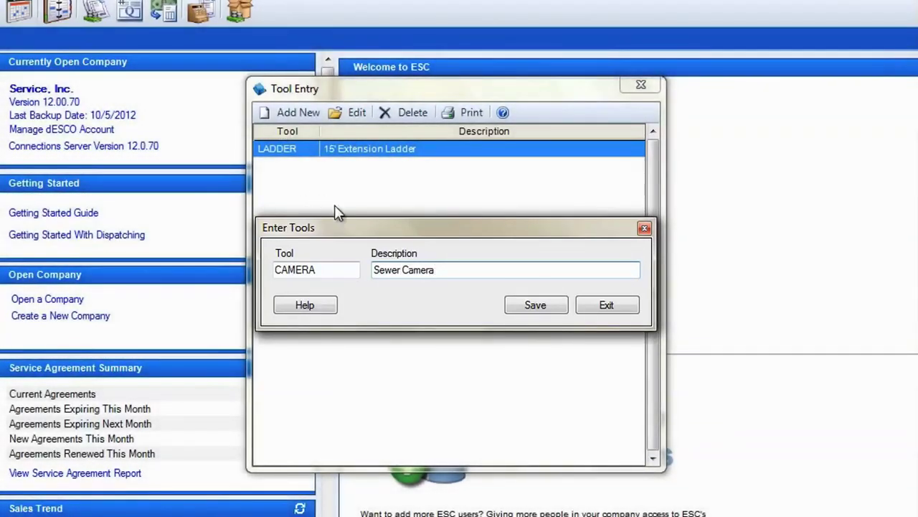
click(535, 306)
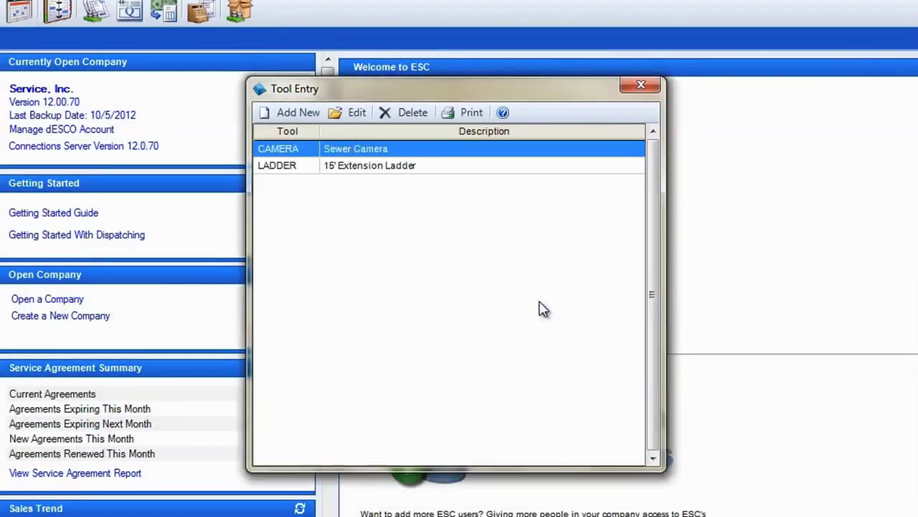
Close the Tool Entry window and open Company > System Setup
click(641, 86)
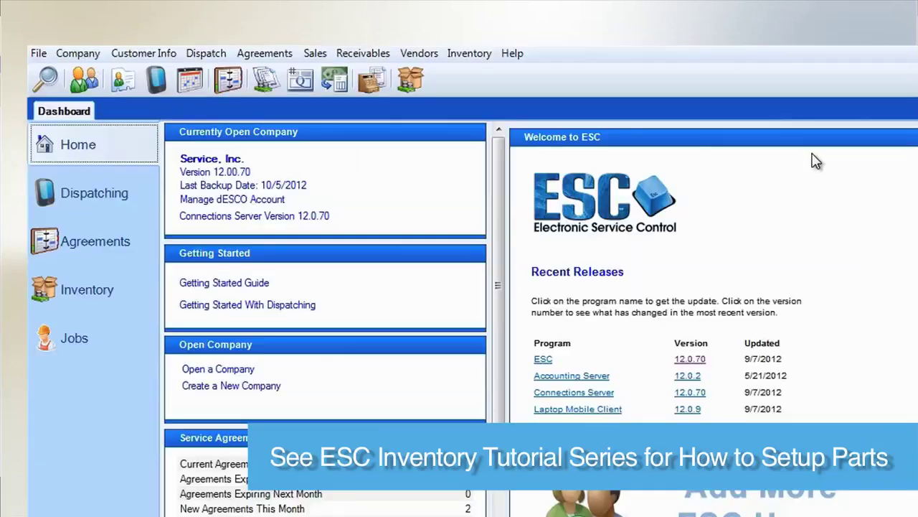
click(81, 53)
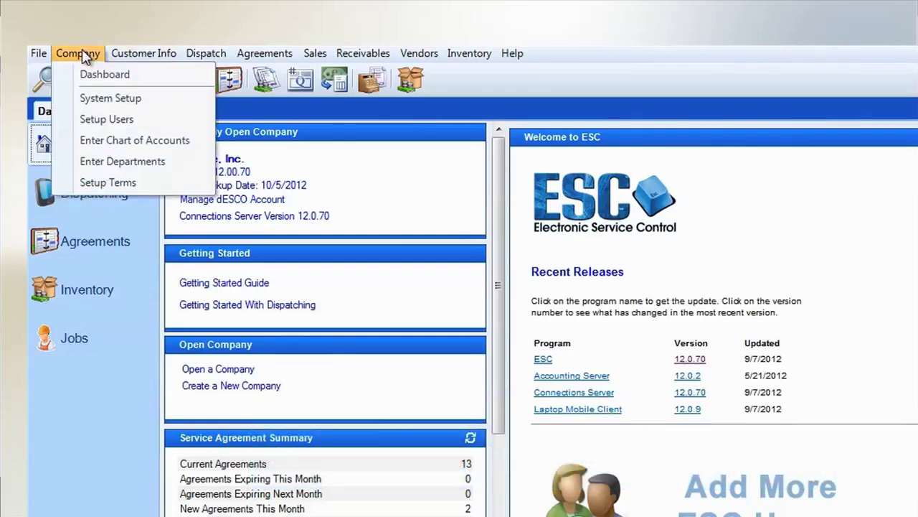
click(166, 100)
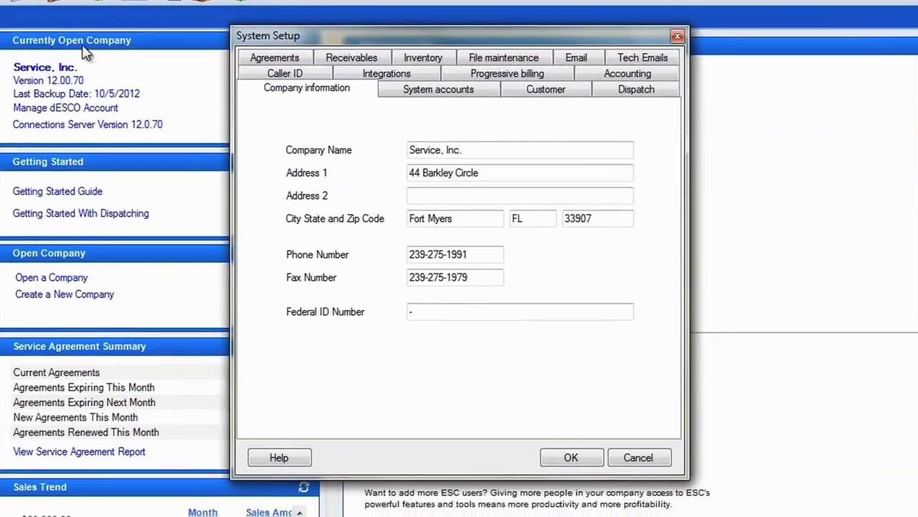
On the Agreements page, enable auto-updating renewal/expiration dates and holding posted agreement invoices
click(294, 62)
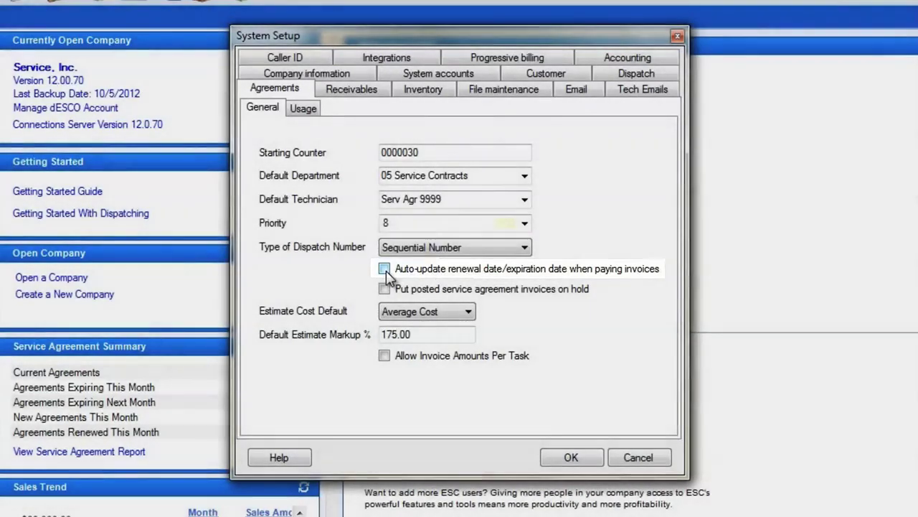
click(385, 269)
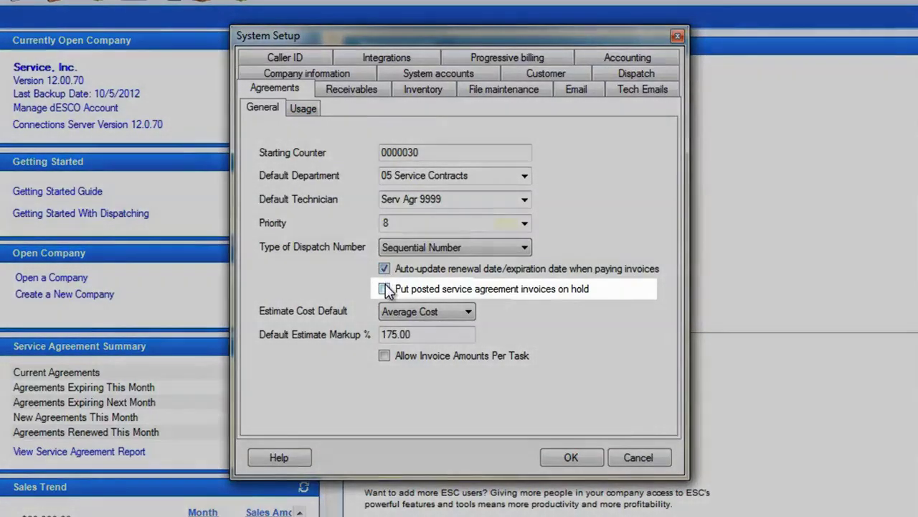
click(384, 289)
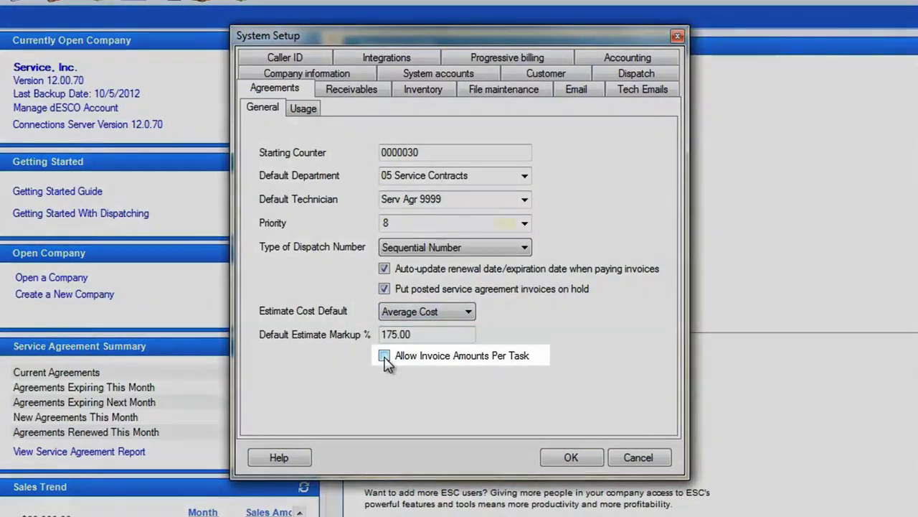
Allow invoice amounts per task, set the default priority to SA, and confirm with OK
click(385, 357)
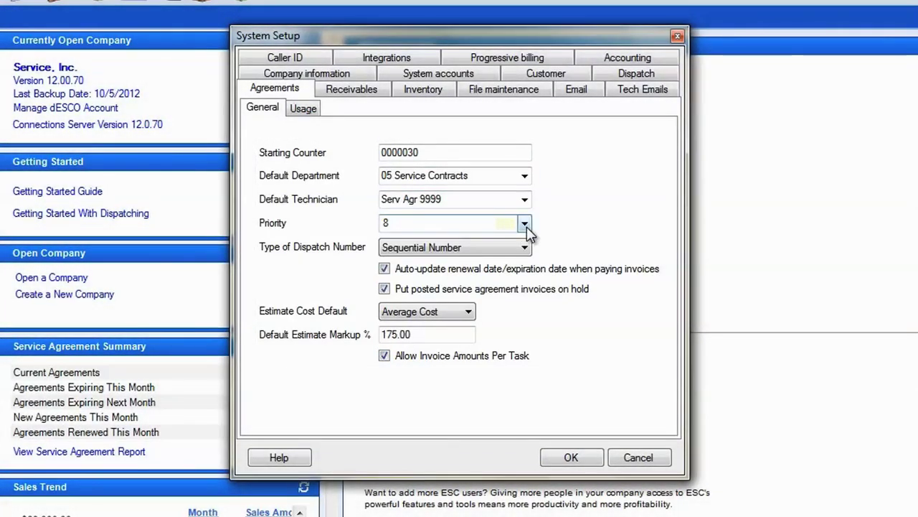
click(526, 225)
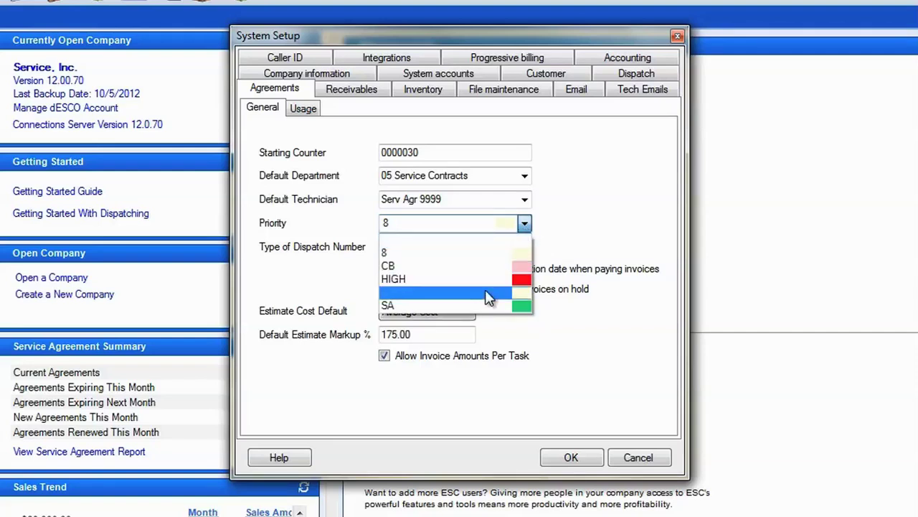
click(485, 310)
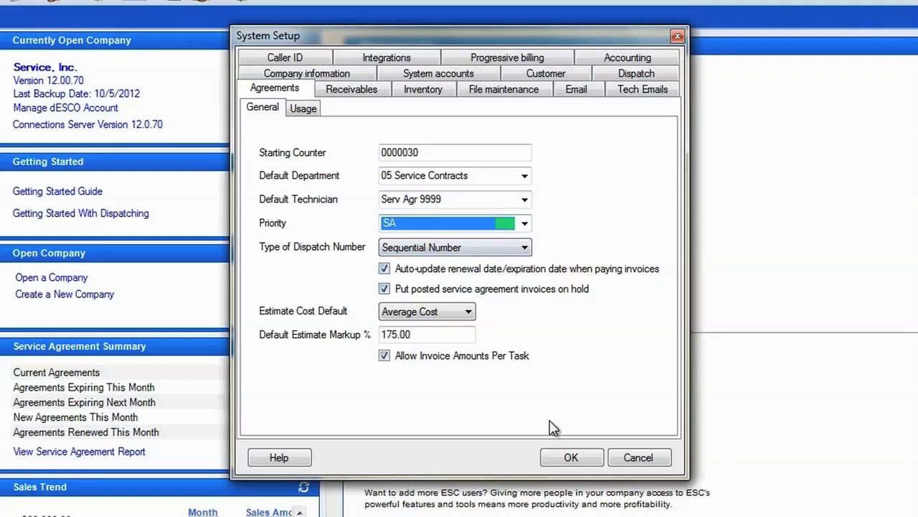
click(572, 457)
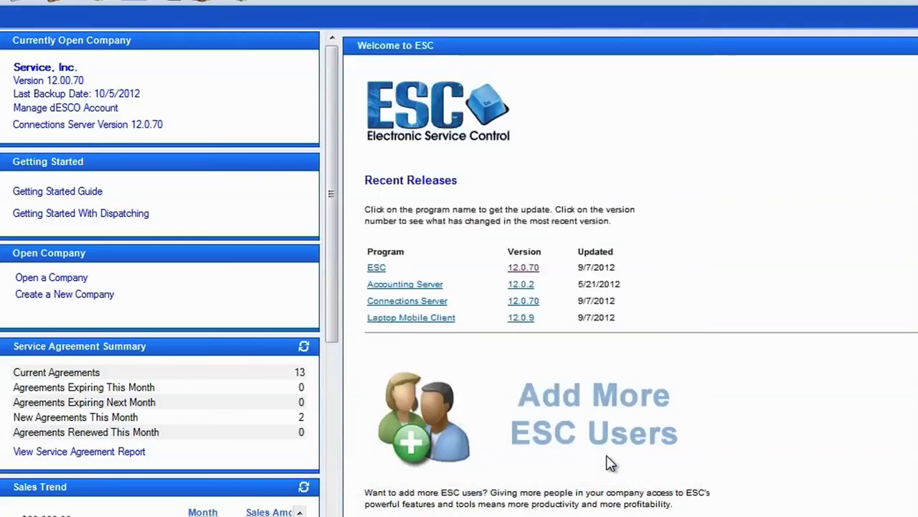